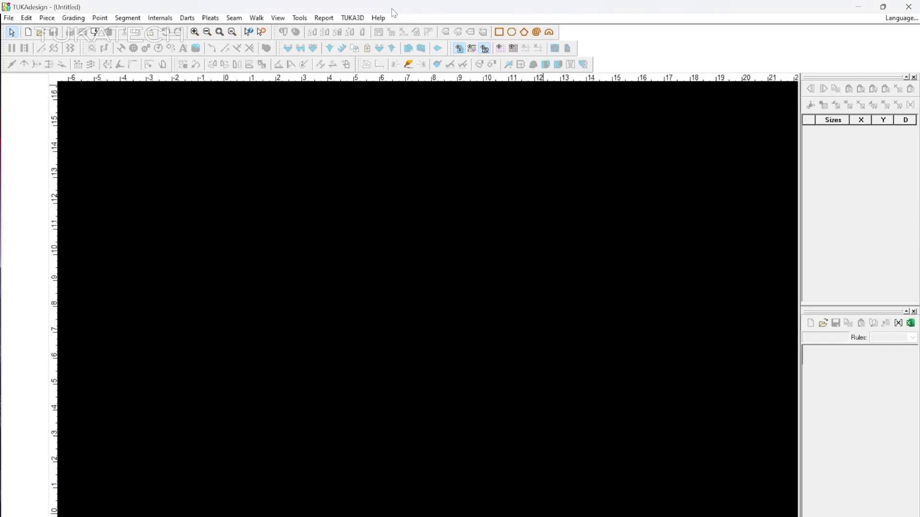
Open Help > Index to show the Welcome page with its contents tree.
left_click(378, 18)
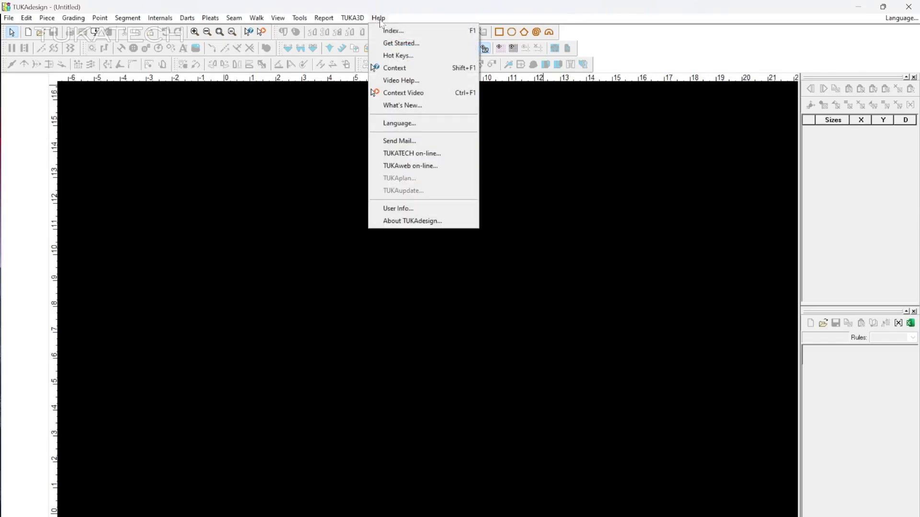
left_click(393, 31)
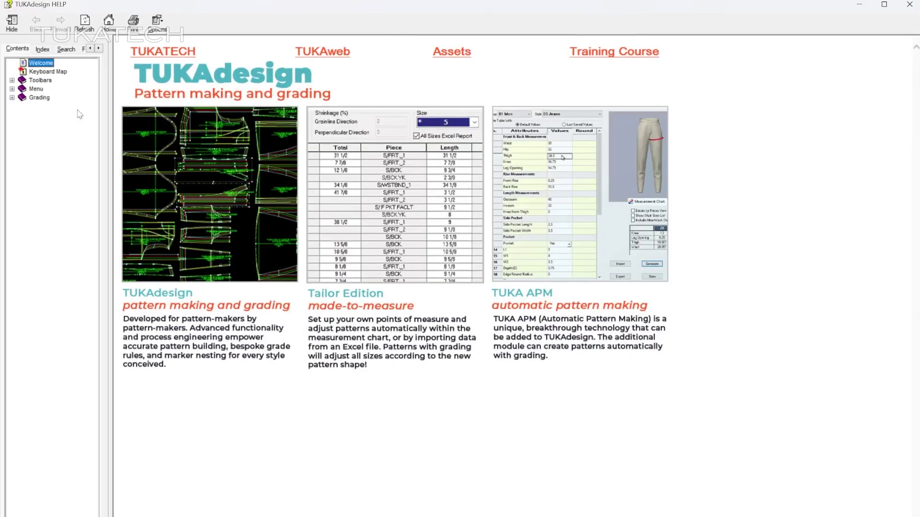
Browse the Select Tool, Piece Info and View Stripes help topics.
left_click(12, 80)
left_click(22, 89)
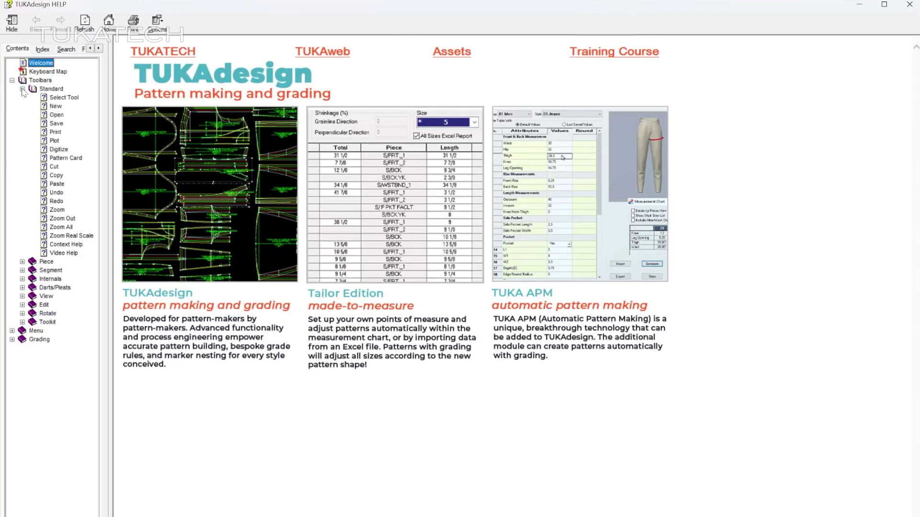
left_click(61, 98)
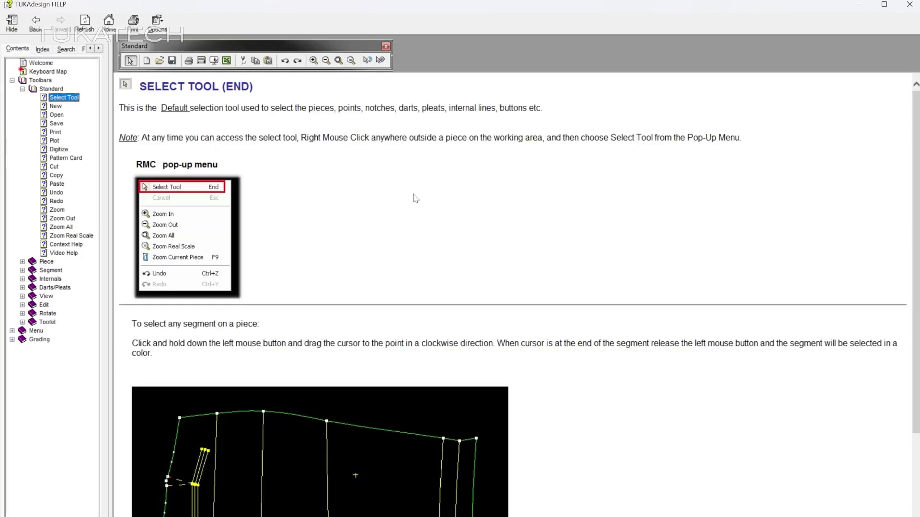
scroll(589, 252, "down", 3)
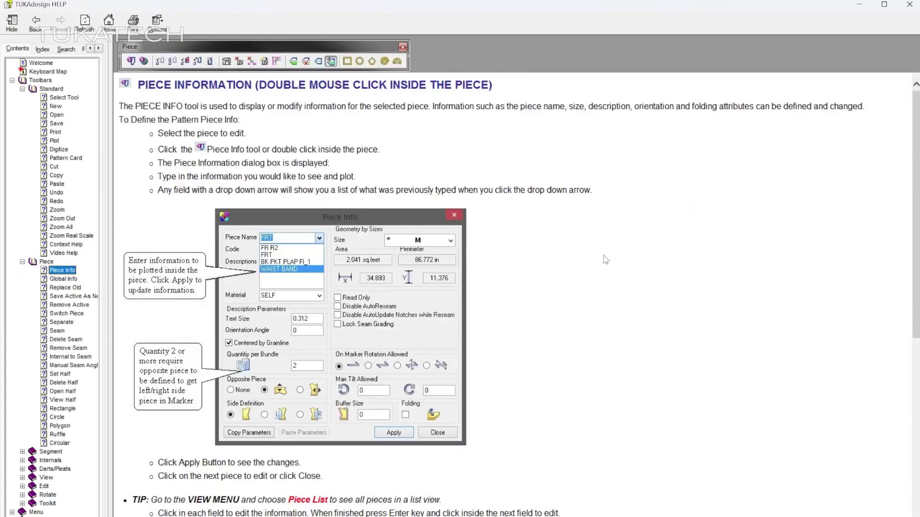
scroll(605, 259, "down", 8)
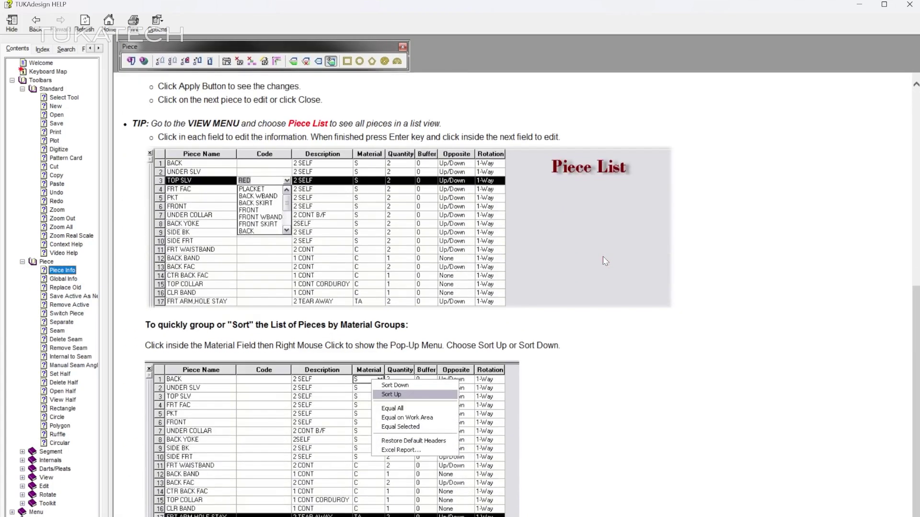
left_click(22, 477)
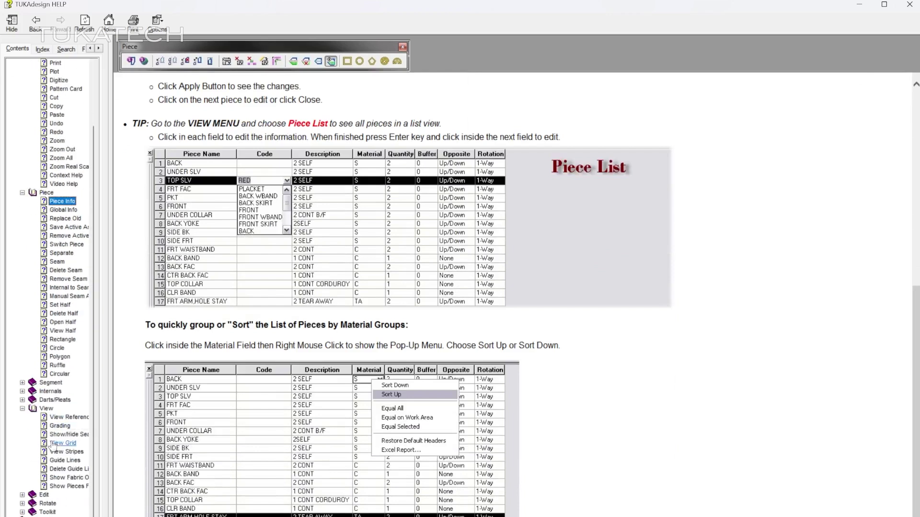
left_click(57, 452)
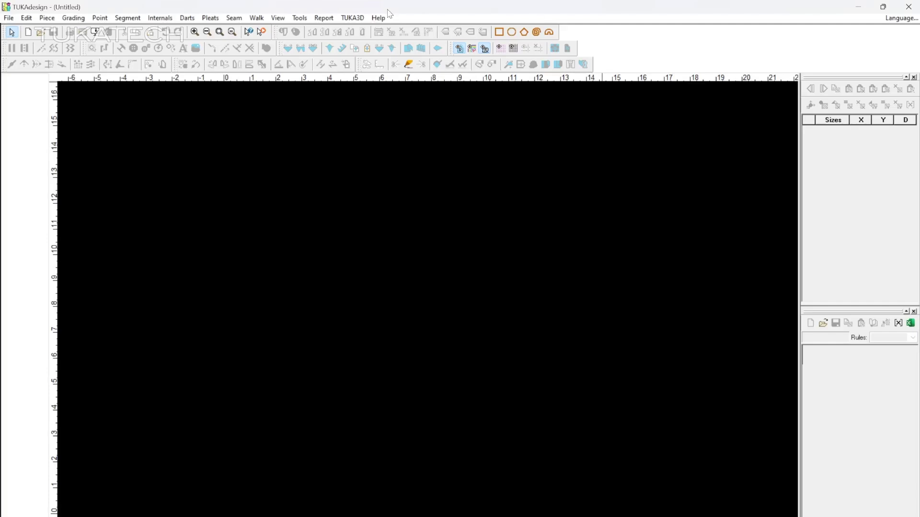
Open What's New and show the 2024 TUKAcad upgrade notifications topic.
left_click(379, 18)
left_click(428, 105)
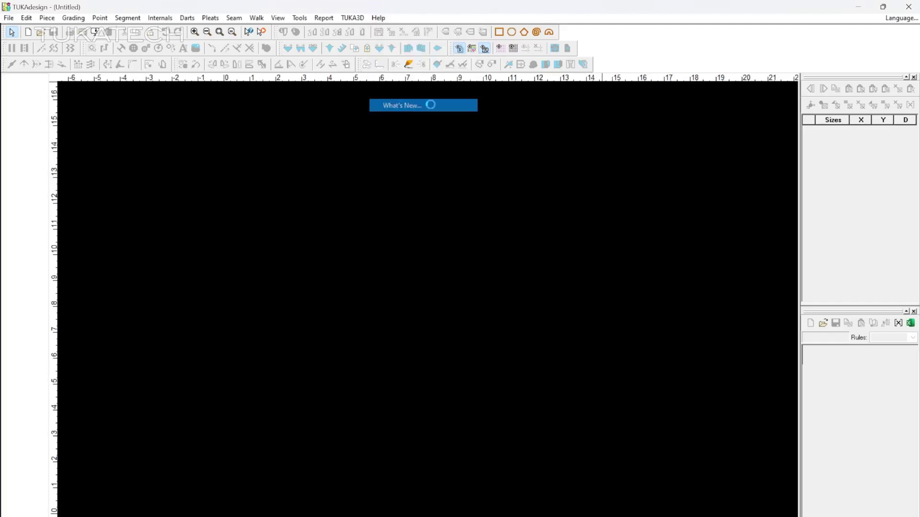
left_click(22, 72)
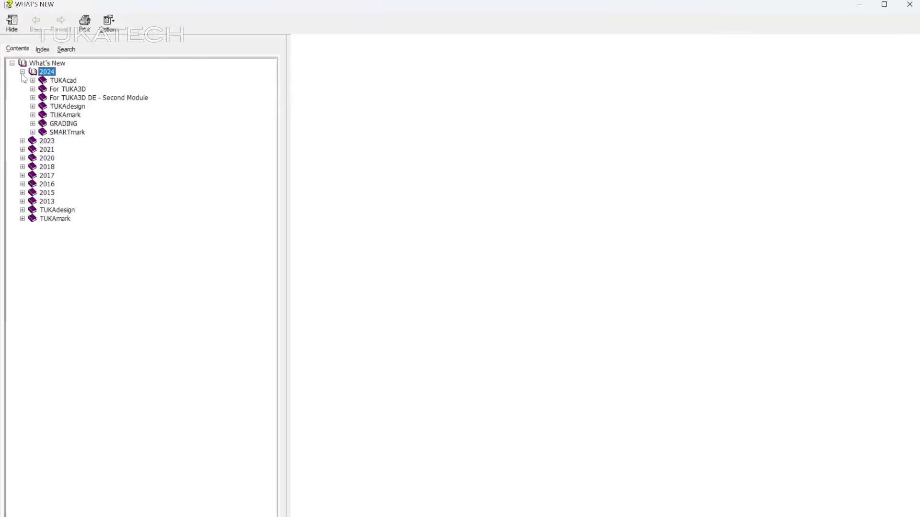
left_click(33, 80)
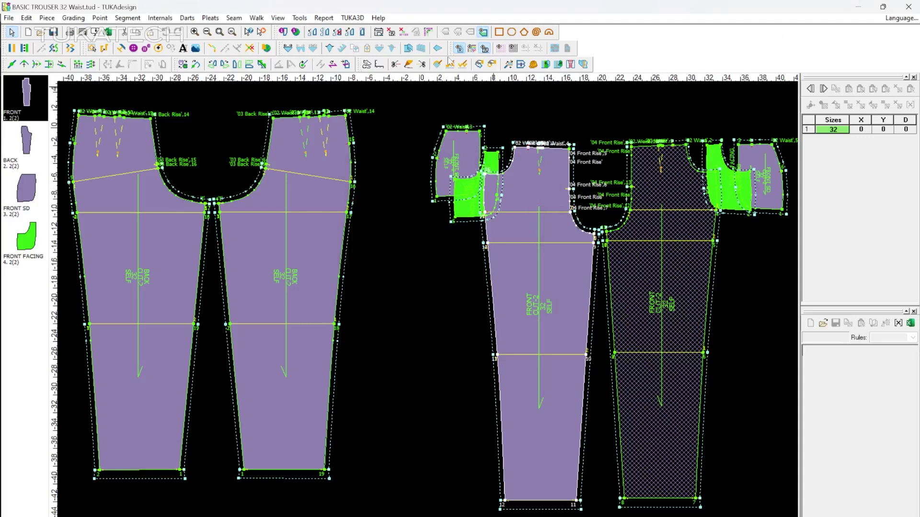
Show the About TUKAdesign box from the Help menu.
left_click(379, 18)
left_click(428, 221)
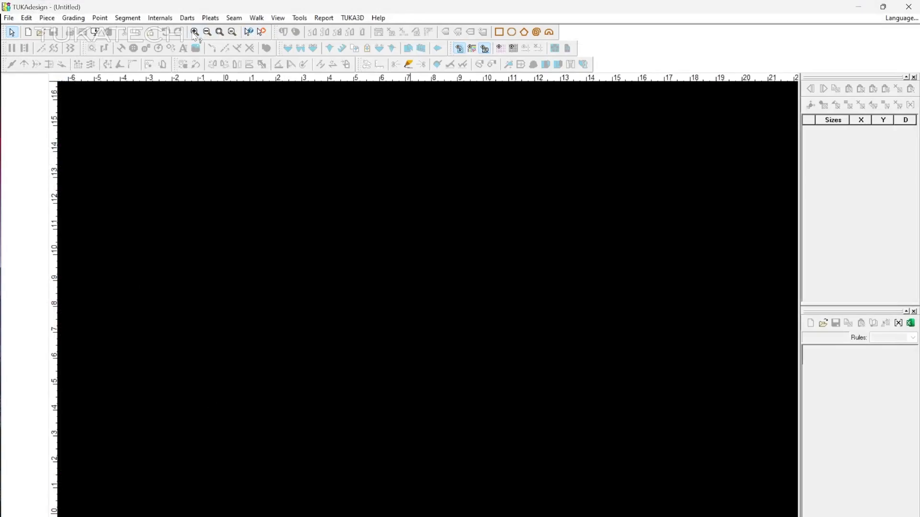
View the F1 context help for the Zoom tool, then launch the Video Help tutorials.
key("F1")
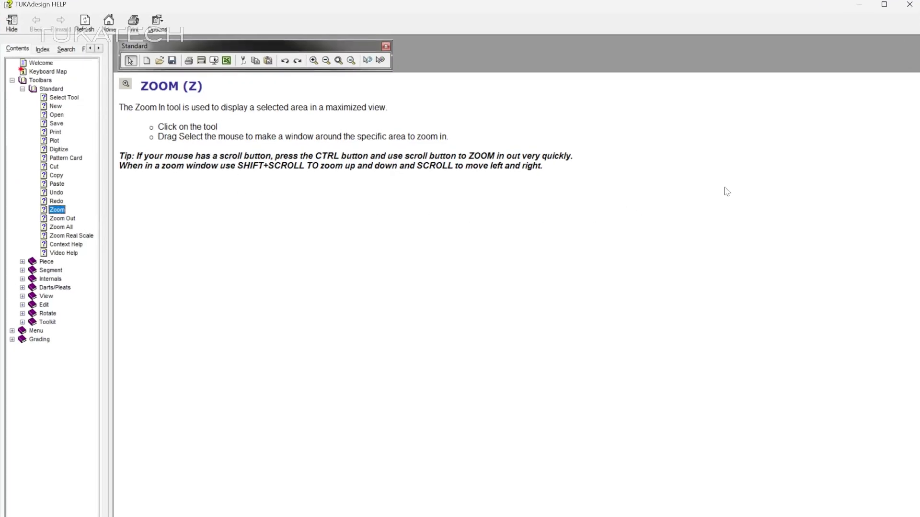
left_click(908, 6)
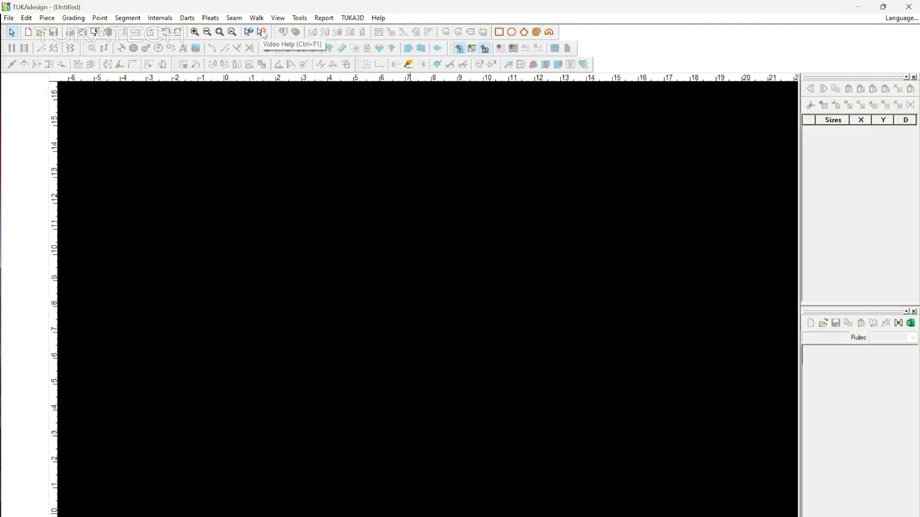
left_click(262, 33)
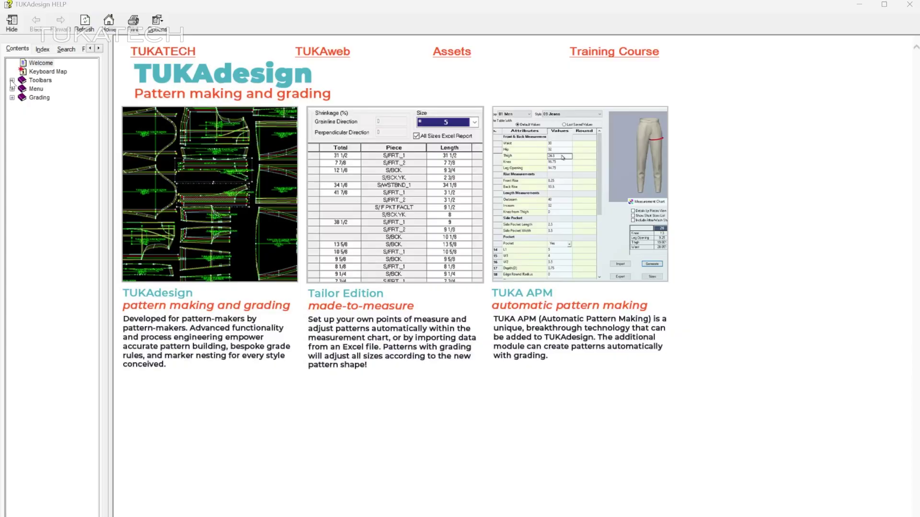
Expand the Toolbars, Menu and Grading topics, then switch to the Index keyword box.
left_click(12, 81)
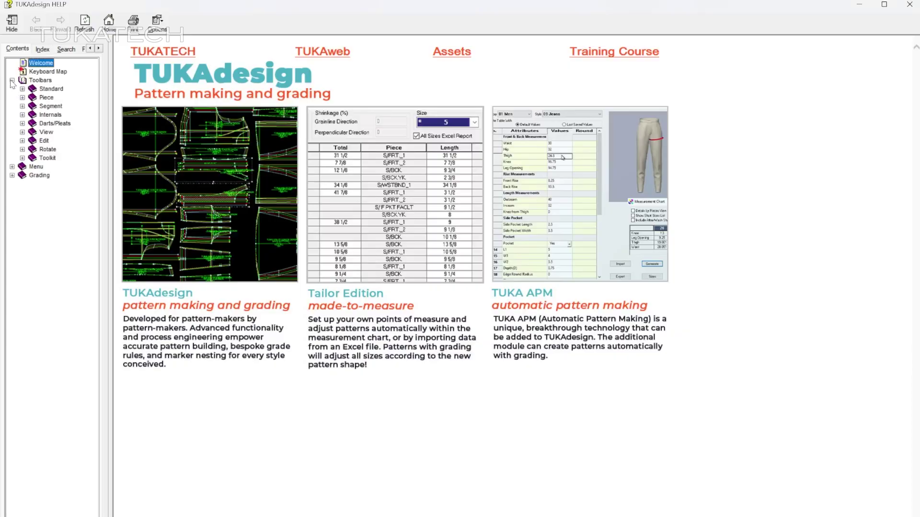
left_click(12, 166)
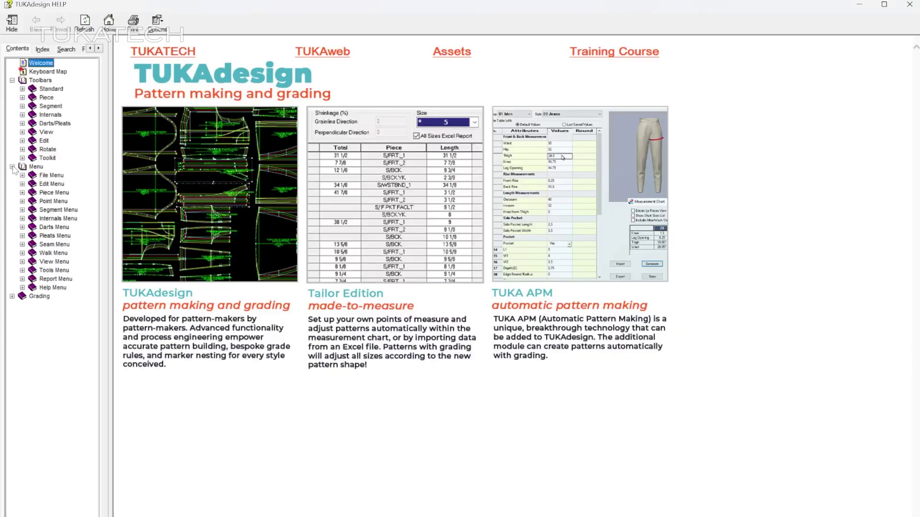
left_click(11, 296)
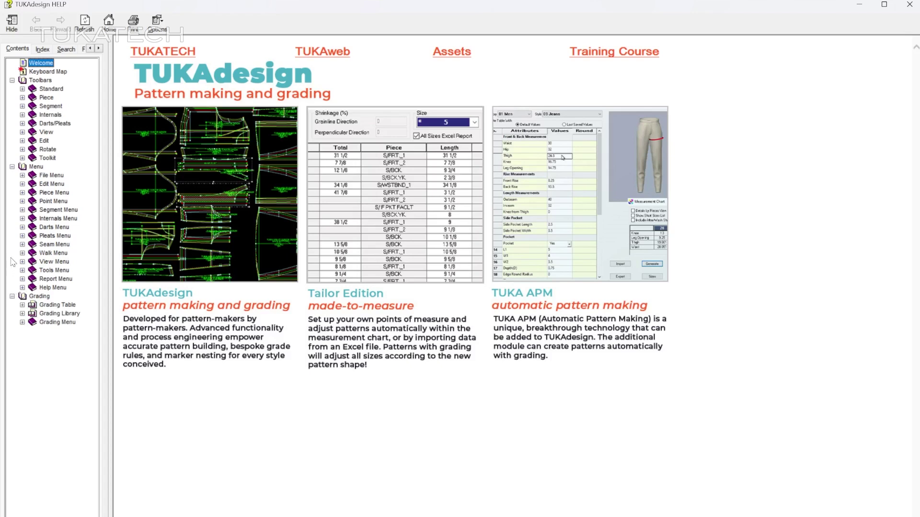
left_click(47, 50)
left_click(61, 77)
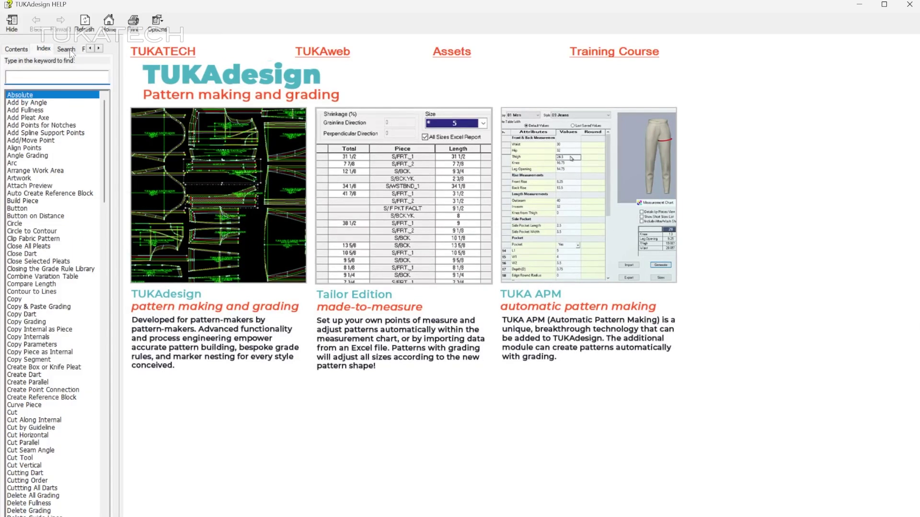
Search the help for topics matching 'move', then for 'parallel'.
left_click(67, 48)
left_click(69, 76)
type("move")
key("Return")
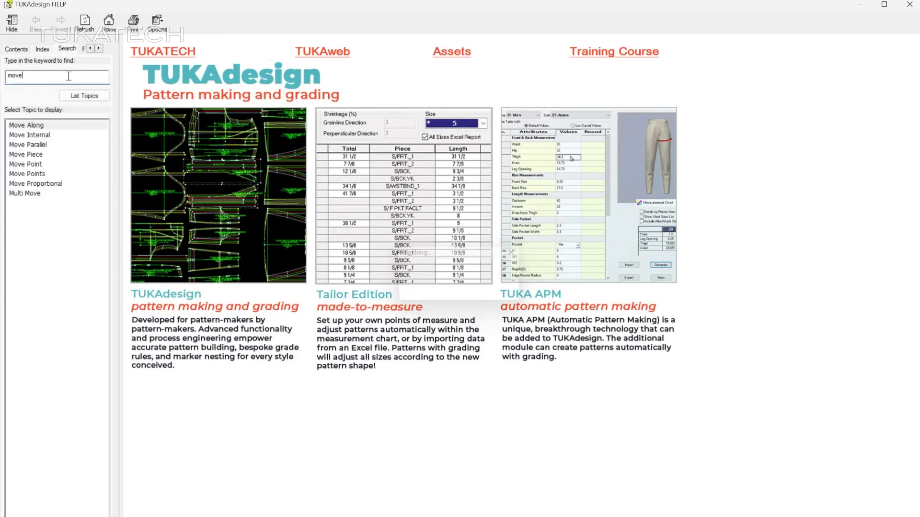
double_click(69, 76)
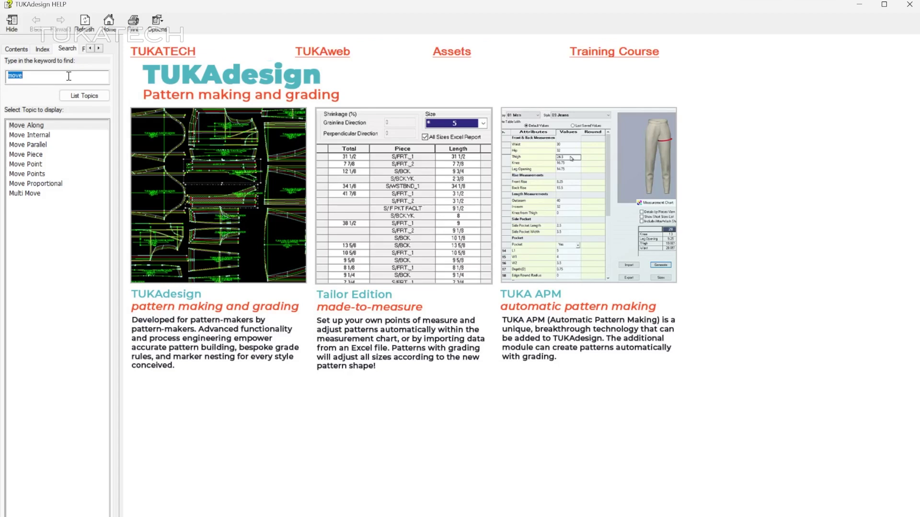
type("parallel")
key("Return")
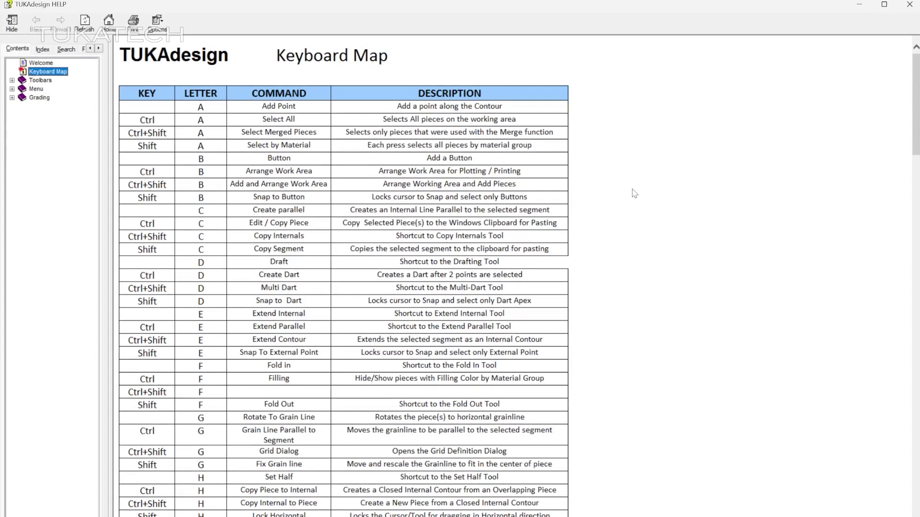
Scroll through the Keyboard Map shortcut table down to the Zoom/Enter keys.
scroll(633, 194, "down", 6)
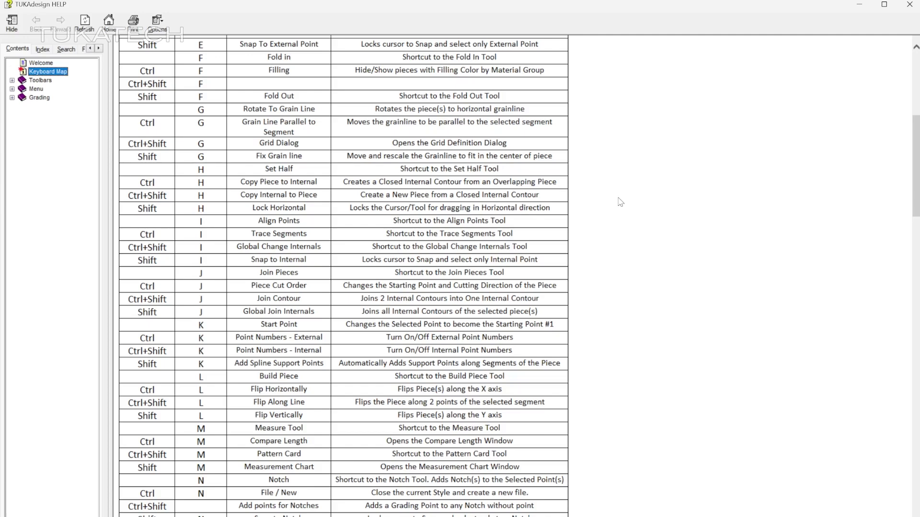
scroll(620, 202, "down", 8)
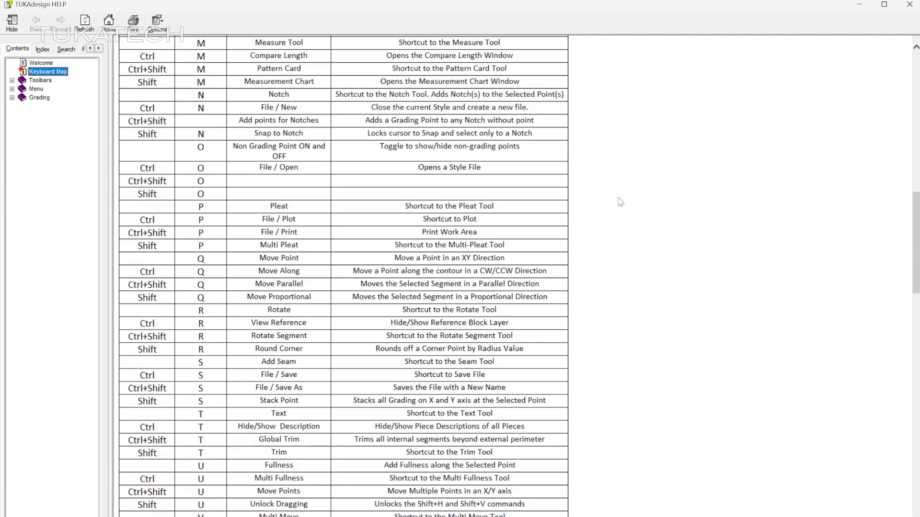
scroll(620, 202, "down", 8)
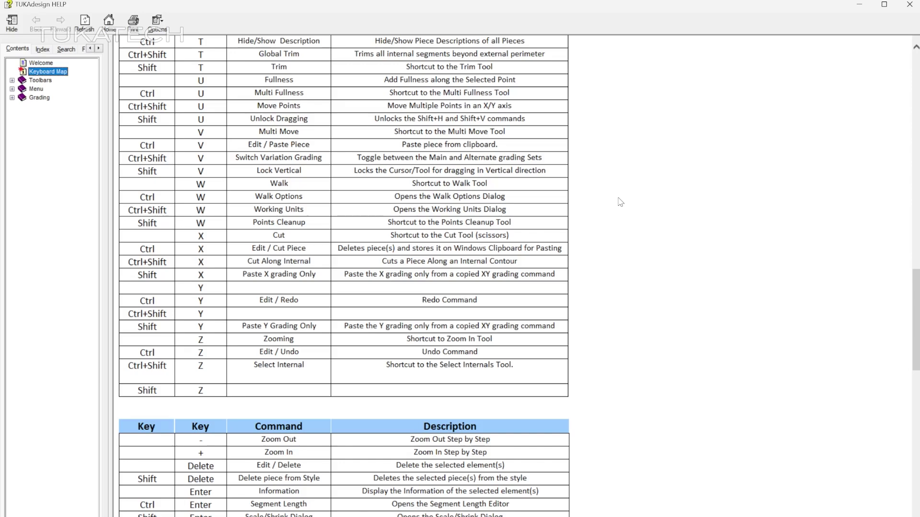
scroll(620, 202, "down", 6)
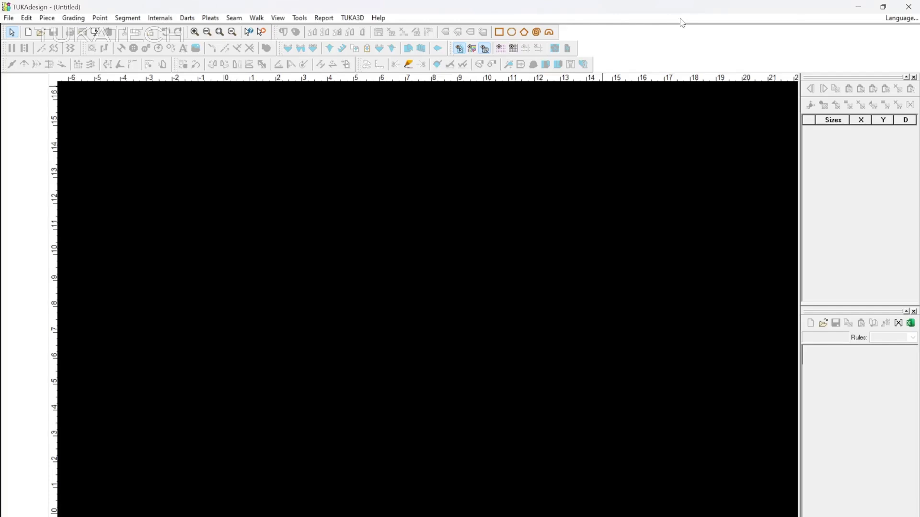
Switch the interface to Spanish, browse the Graduacion and Segmento menus, and open Video Help.
left_click(898, 19)
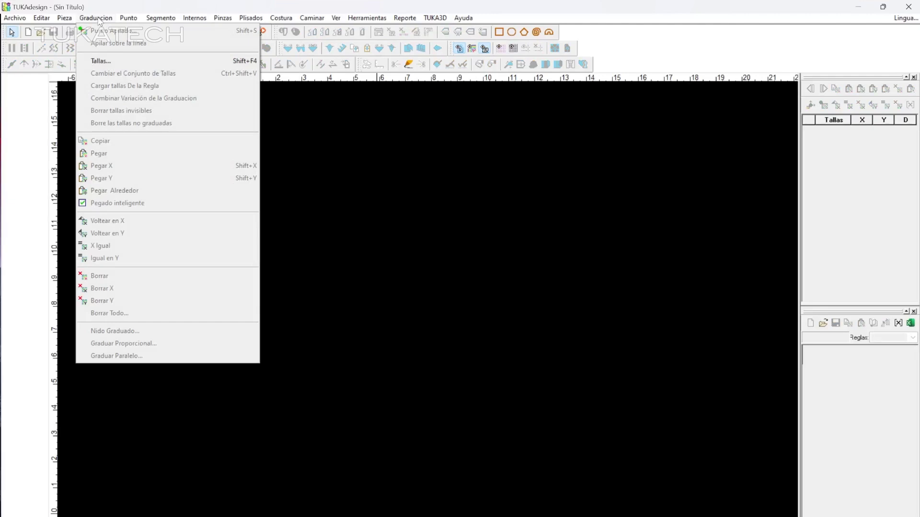
mouse_move(126, 22)
mouse_move(159, 22)
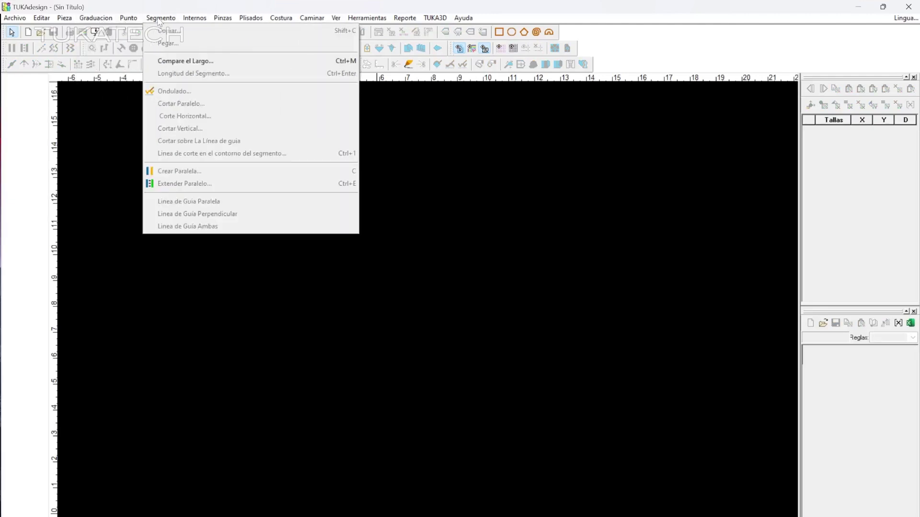
left_click(262, 34)
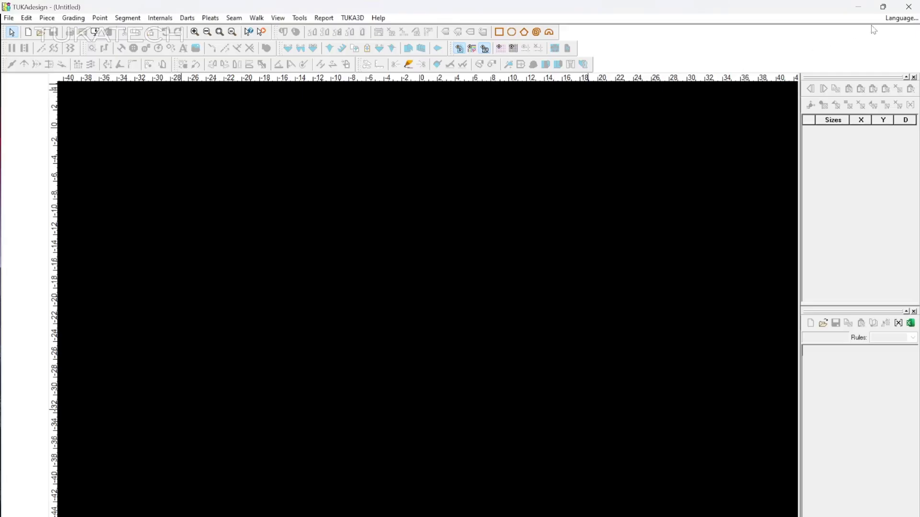
Set the interface language to Chinese (CHS) in the Language dialog and confirm.
left_click(900, 18)
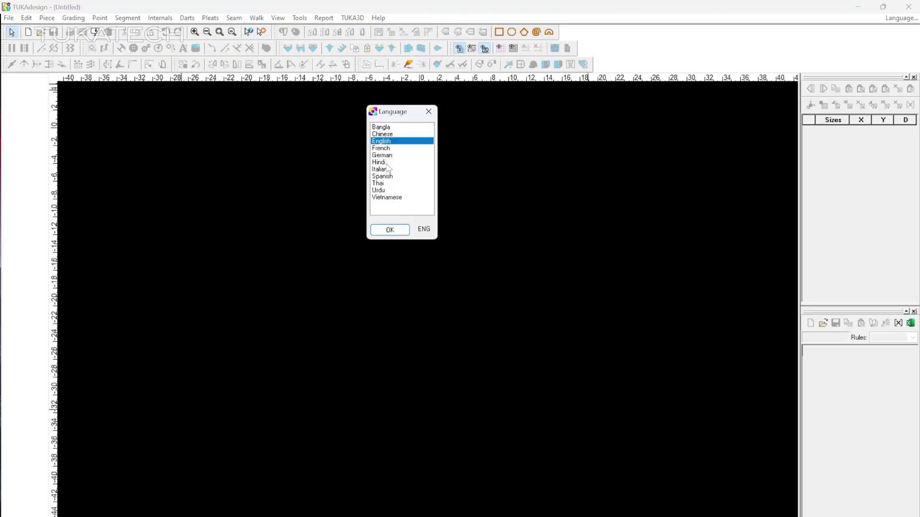
left_click(385, 163)
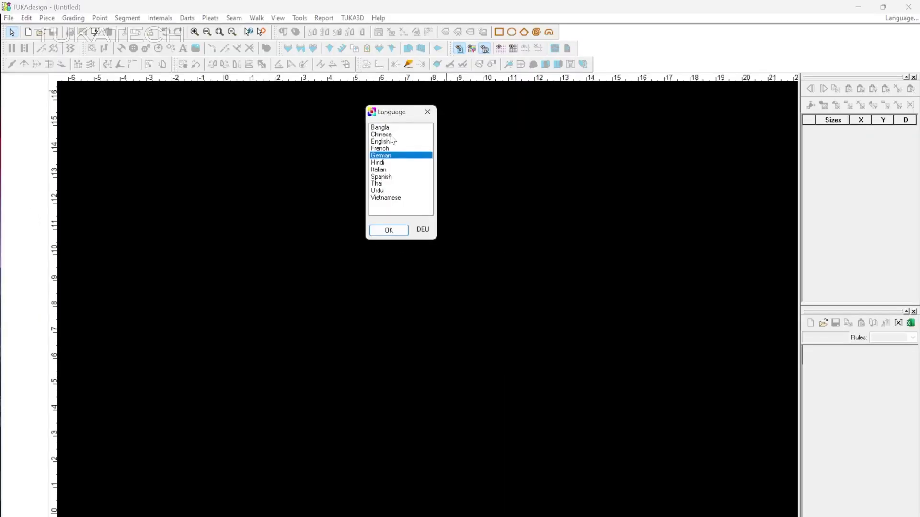
left_click(391, 136)
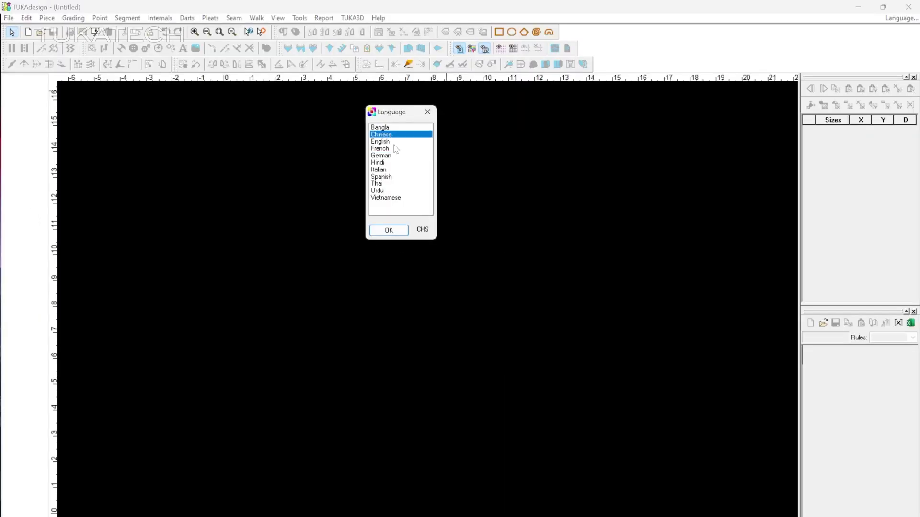
left_click(389, 230)
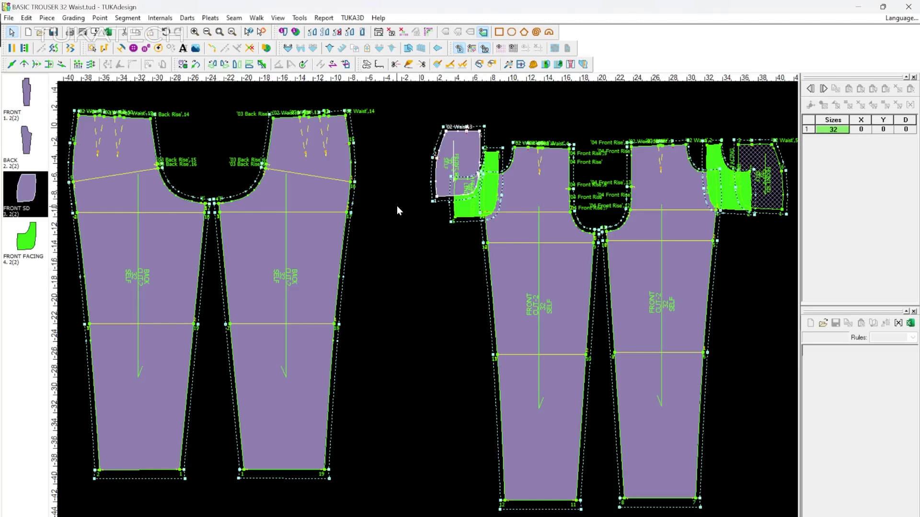
Draft an e-mail with BASIC TROUSER 32 Waist attached, entering the recipient address and message 'Please see attached pa', then close it.
left_click(10, 18)
mouse_move(72, 176)
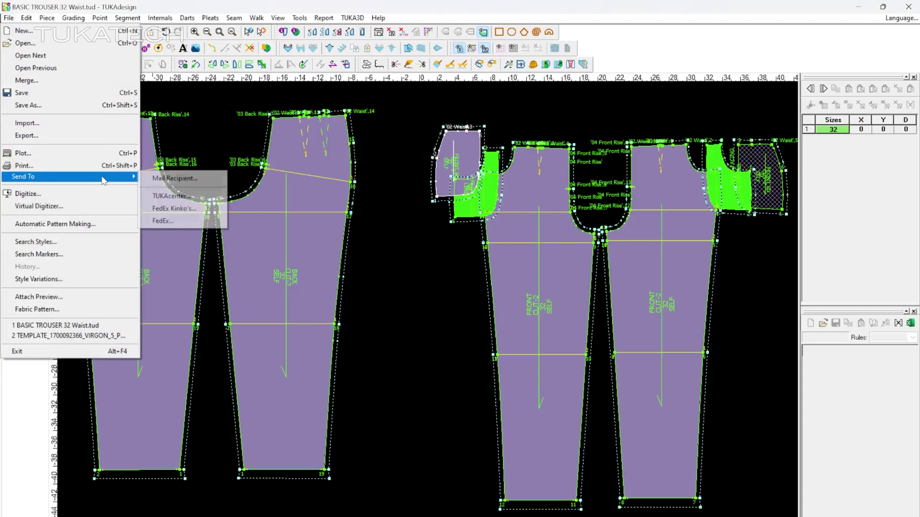
left_click(175, 179)
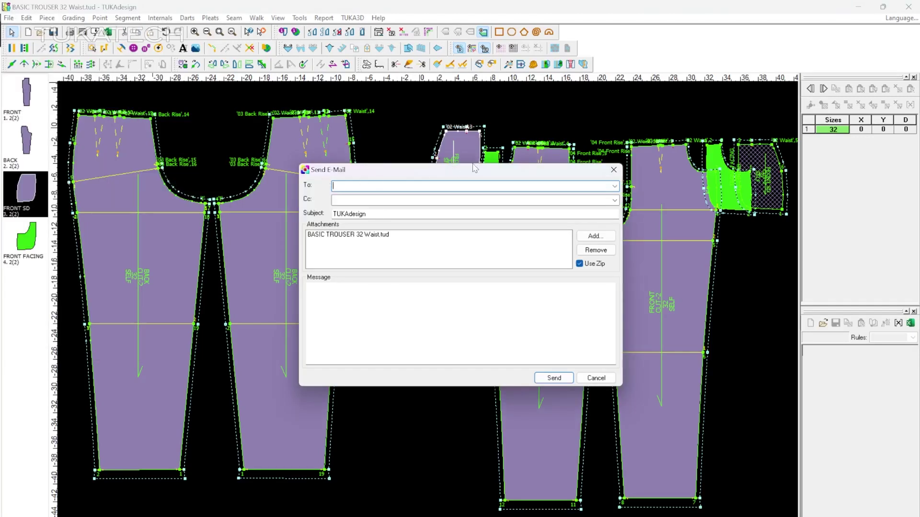
left_click(309, 288)
type("Please see attached pattern file")
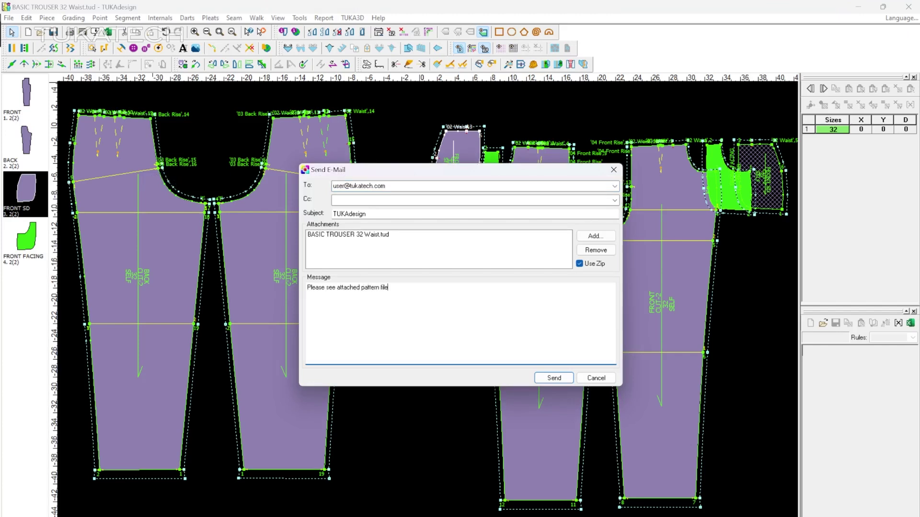
left_click(554, 378)
Dismiss Help's Send Mail form, then show the file's Send To destinations including TUKAcenter.
left_click(378, 18)
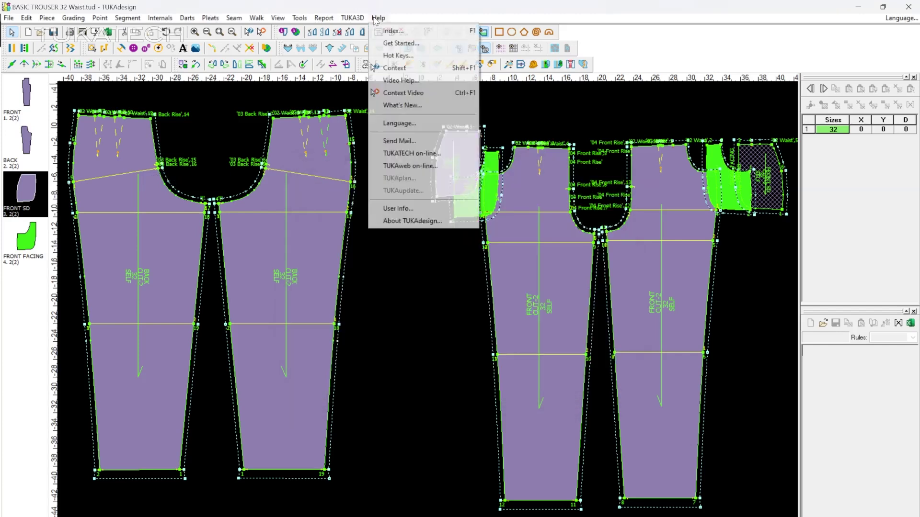
left_click(444, 140)
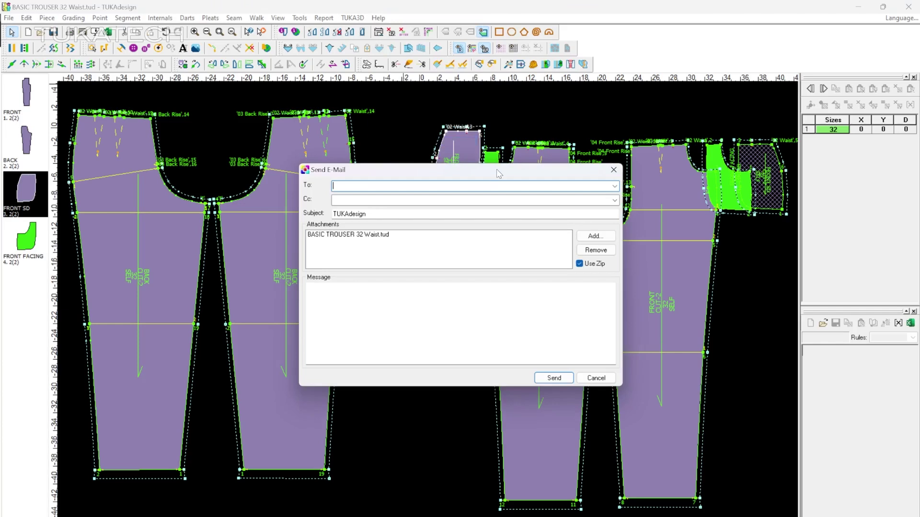
key("Escape")
left_click(11, 18)
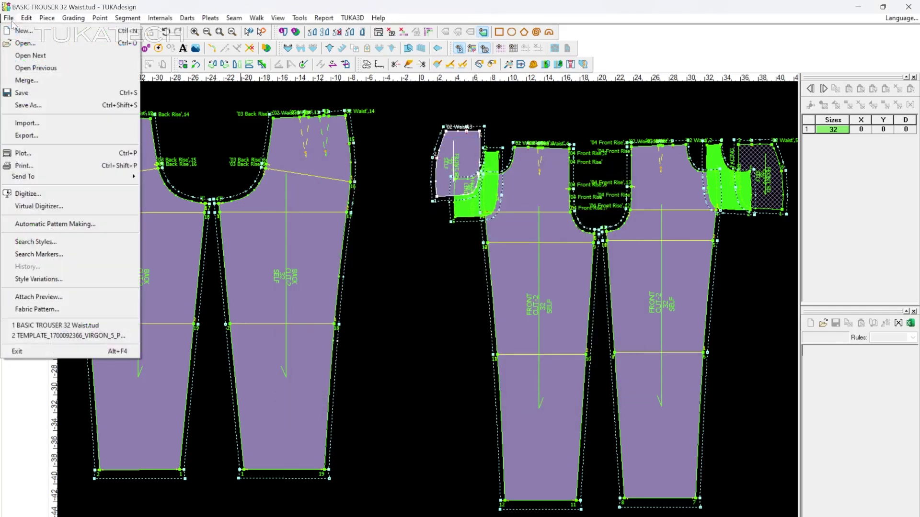
mouse_move(89, 180)
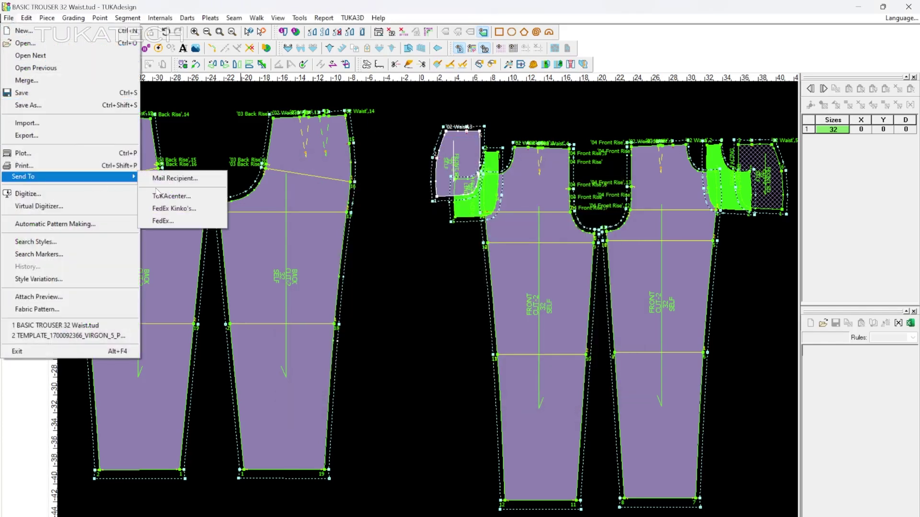
Send the pattern to TUKAcenter online and scroll down the TUKAweb page.
left_click(194, 201)
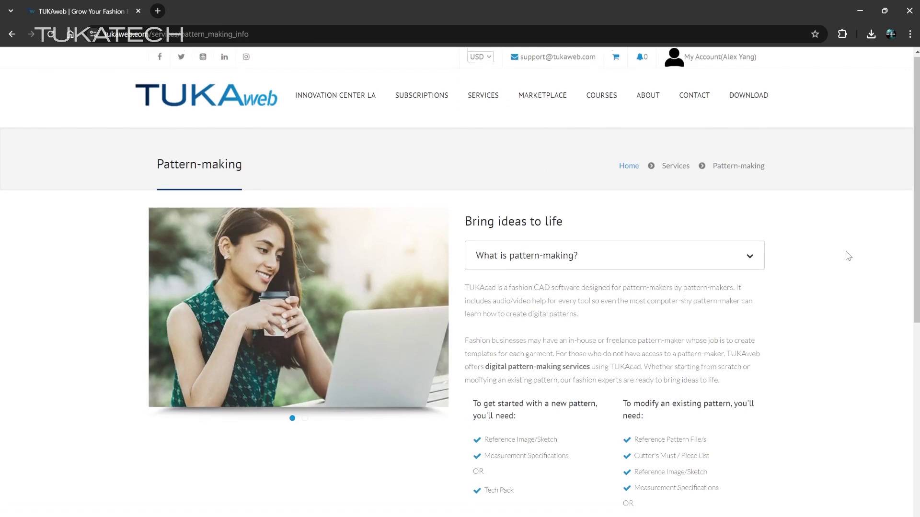
scroll(846, 256, "down", 2)
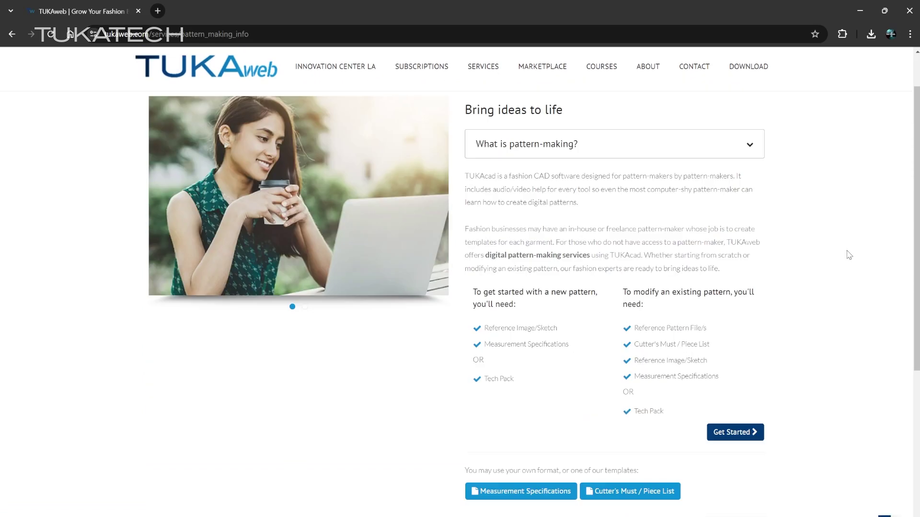
mouse_move(483, 66)
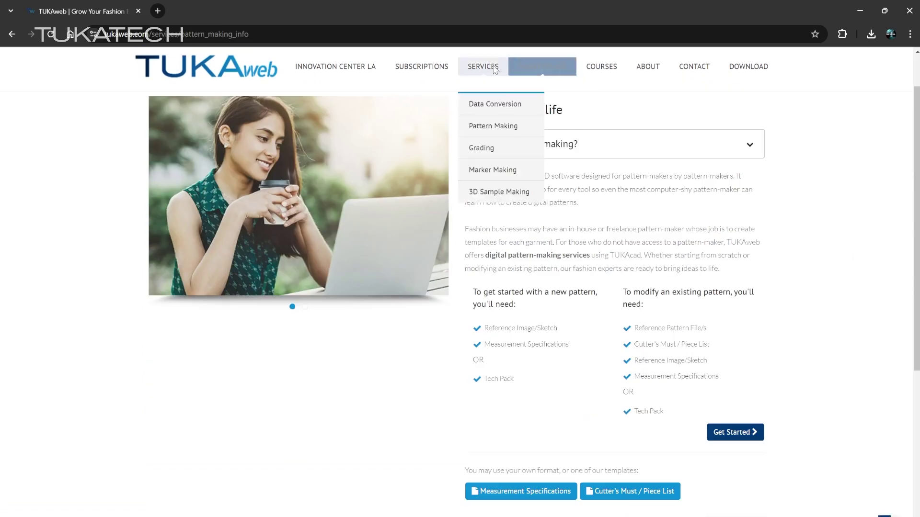
Visit the Grading services page, then the 3D Sample Making service page.
left_click(494, 147)
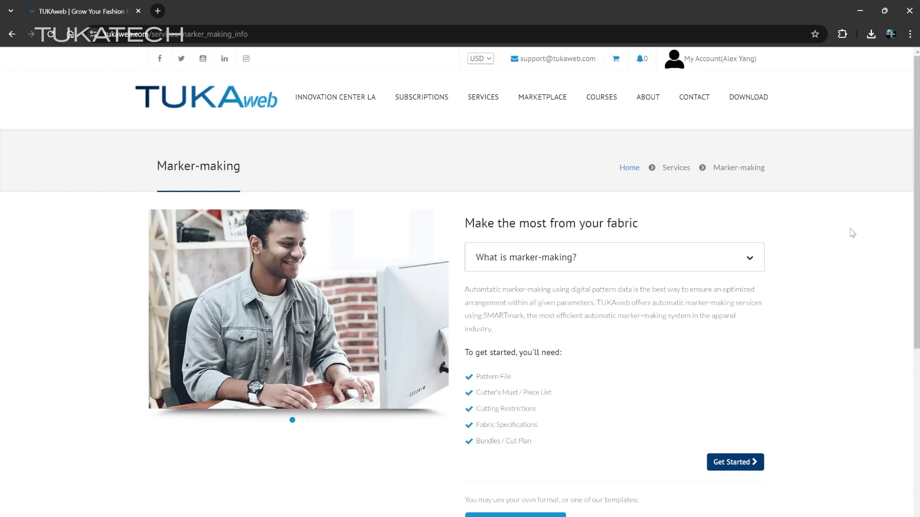
mouse_move(503, 105)
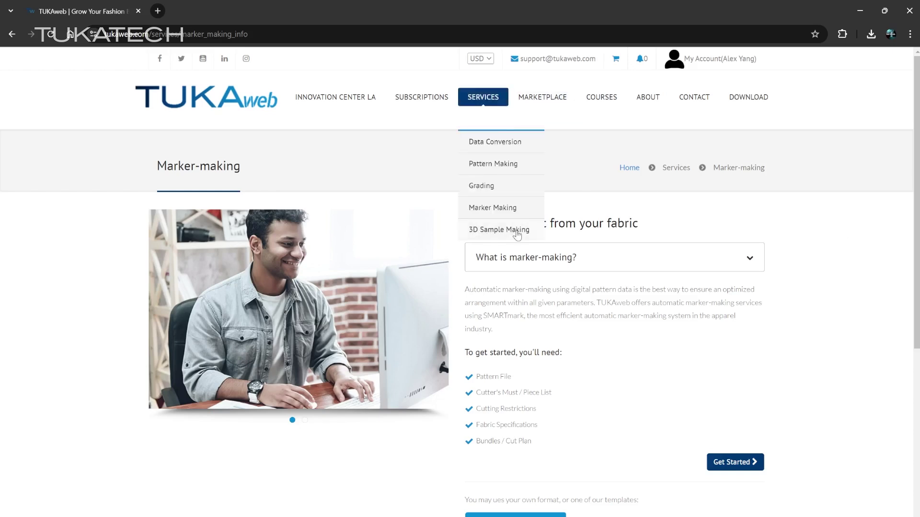
left_click(516, 232)
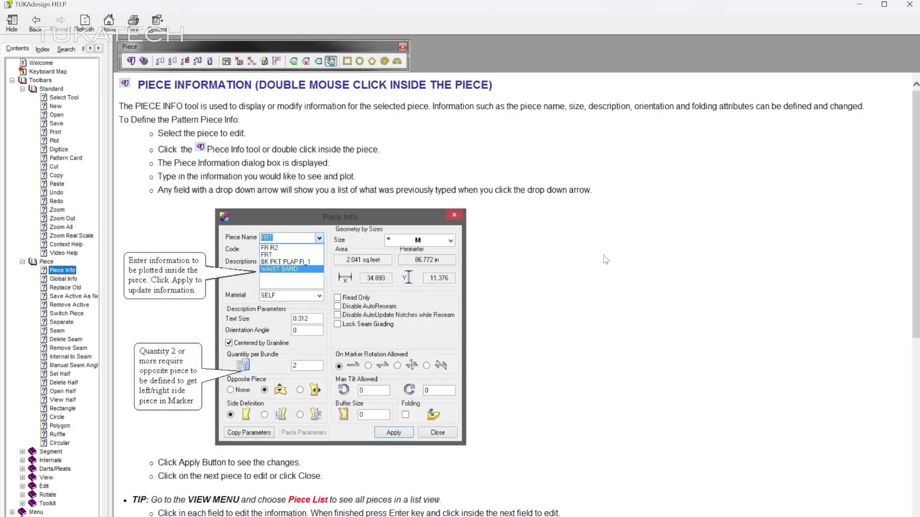
Scroll the help page down past Piece Information to the Piece List topic.
scroll(604, 261, "down", 6)
scroll(605, 261, "down", 3)
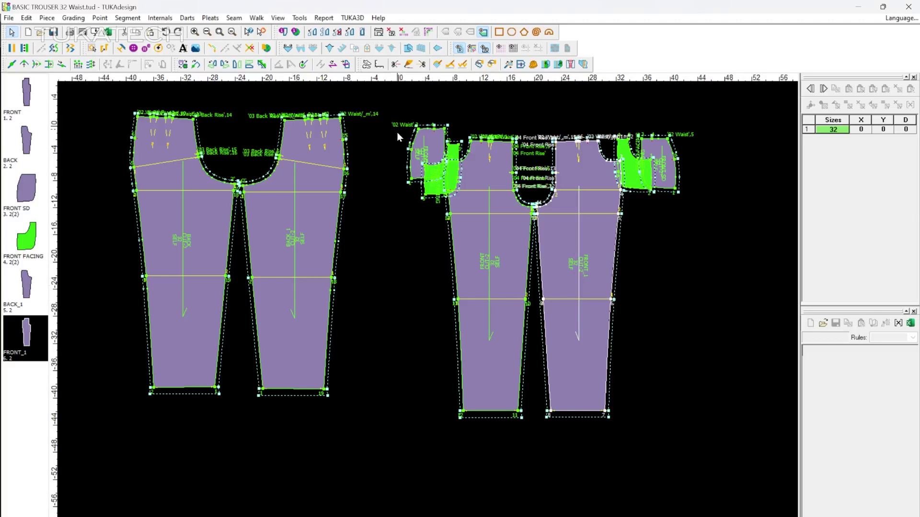
Apply the program Options with History on Save Always and a 5-minute backup interval.
left_click(305, 19)
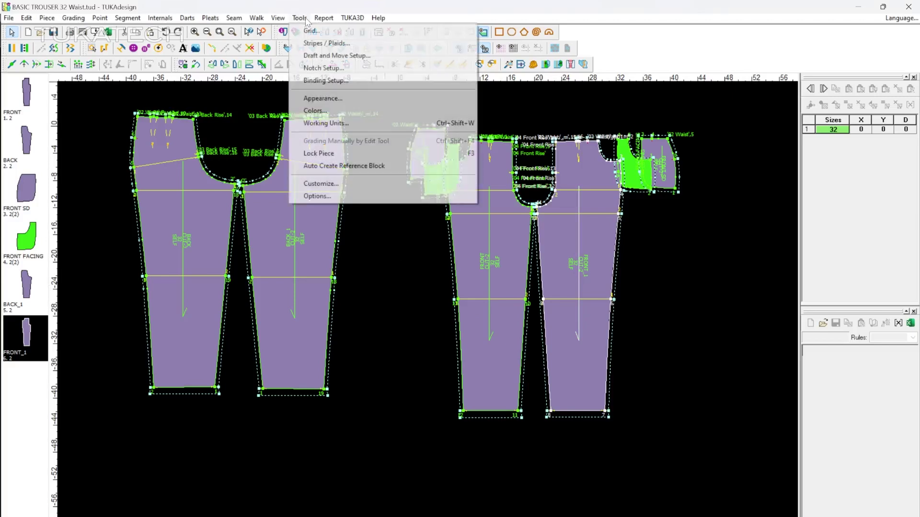
left_click(387, 196)
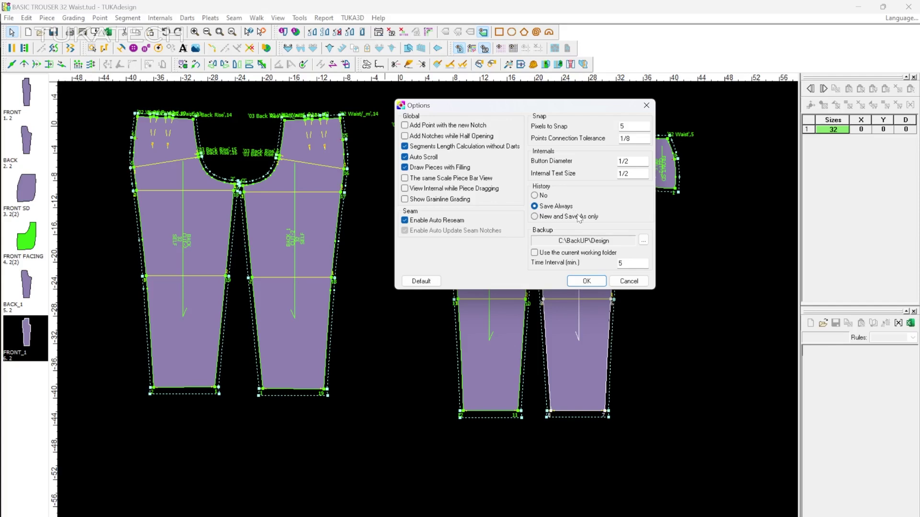
left_click(593, 281)
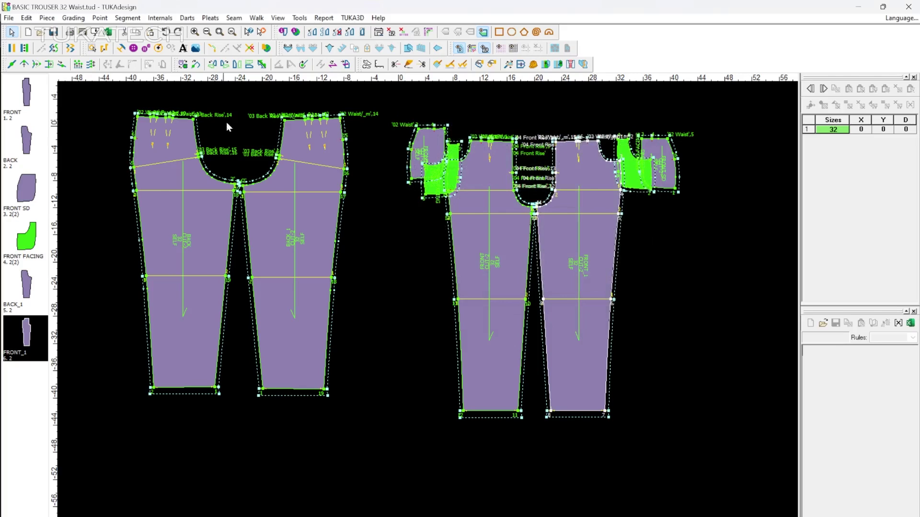
Move the hem points of all trouser pieces up 6 inches and save with comment 'Shortened the pants by 6 inches'.
left_click(91, 65)
left_click_drag(131, 346, 639, 455)
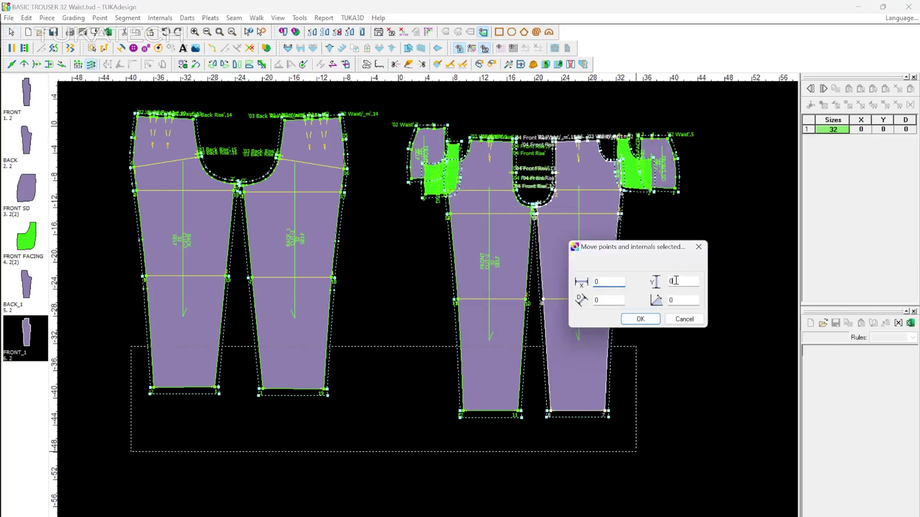
left_click(675, 281)
left_click(656, 318)
type("Sh")
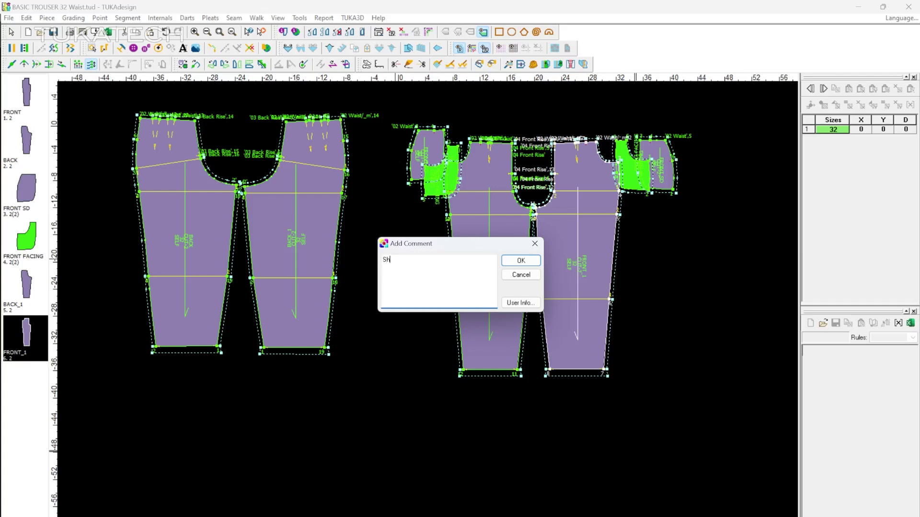
type("ortened the pants by 6 inches")
left_click(519, 261)
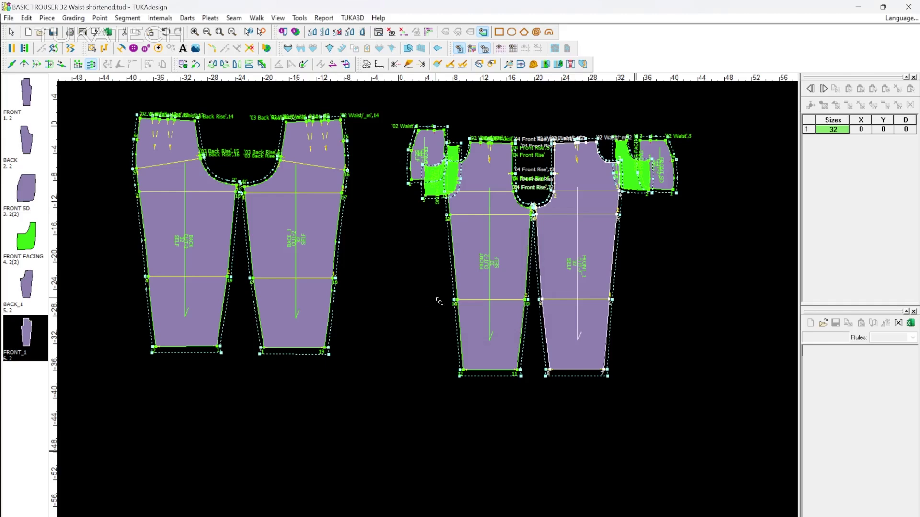
Review the file's history of comments, then close the list.
left_click(11, 18)
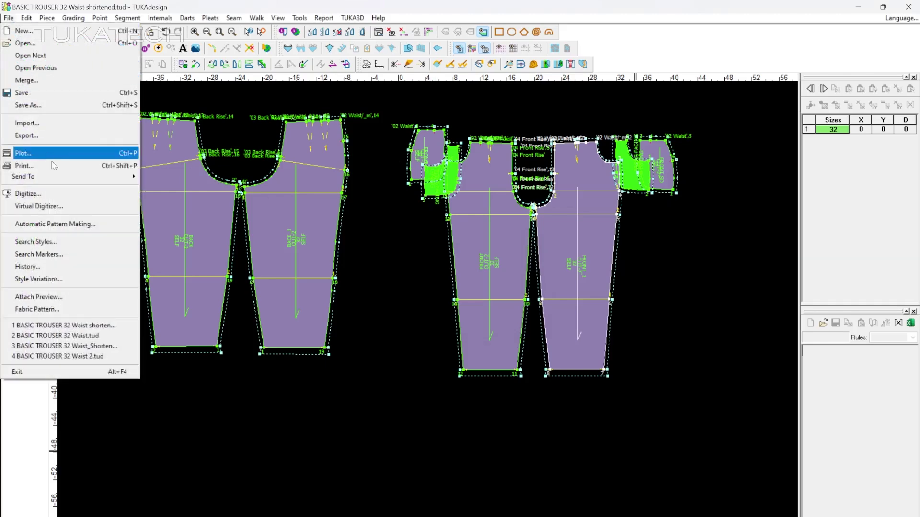
left_click(77, 267)
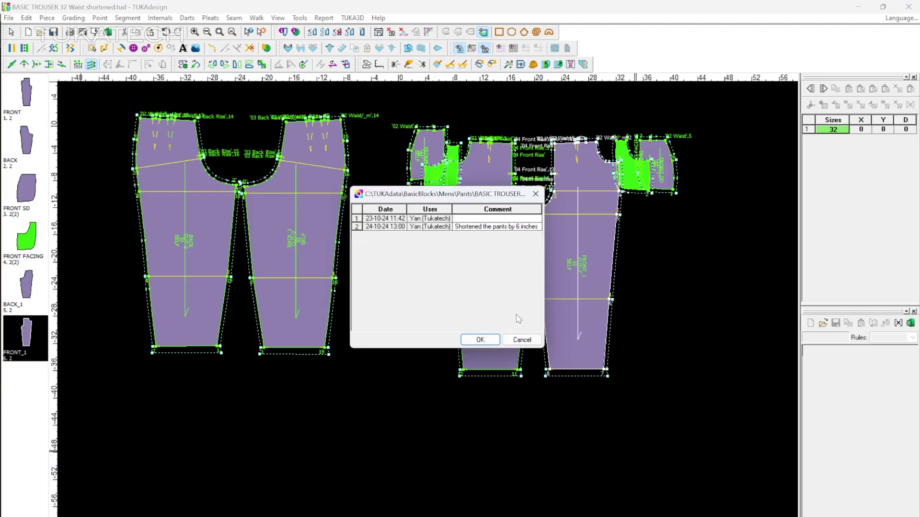
left_click(497, 339)
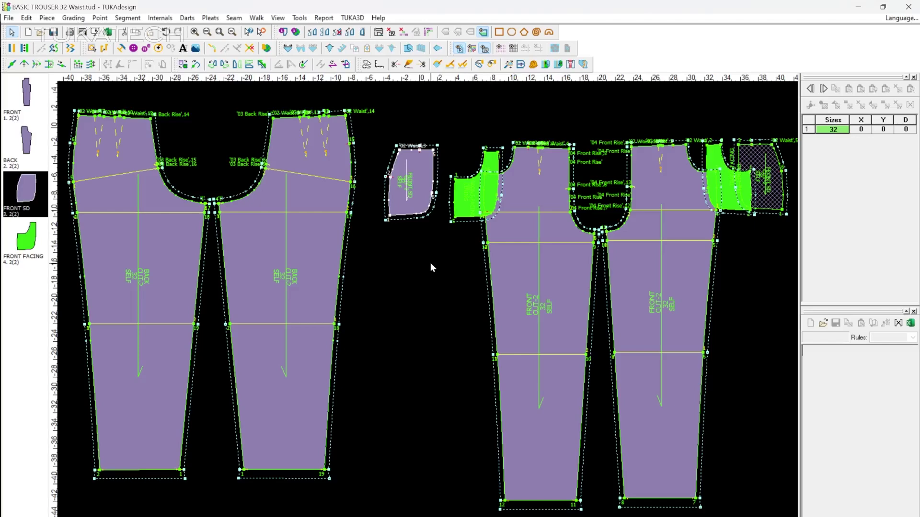
View the registered user's details, then accept downloading the available software update.
left_click(378, 18)
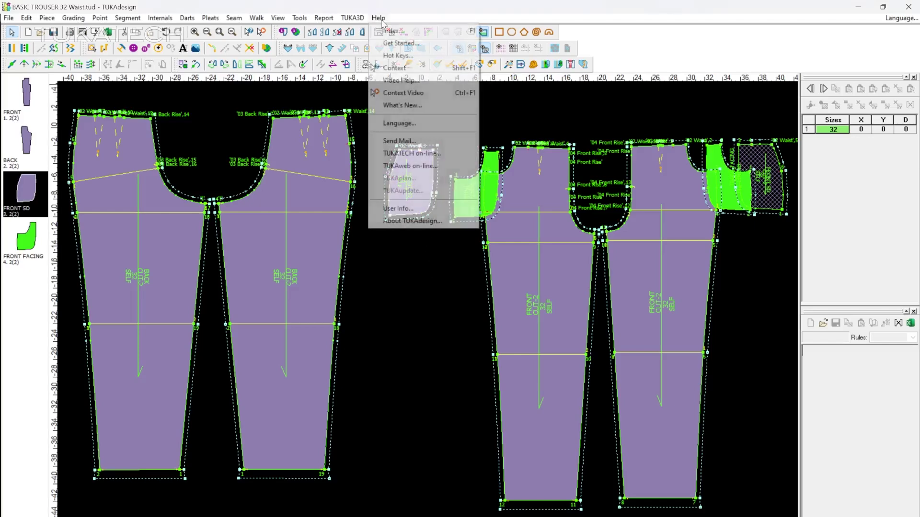
left_click(427, 208)
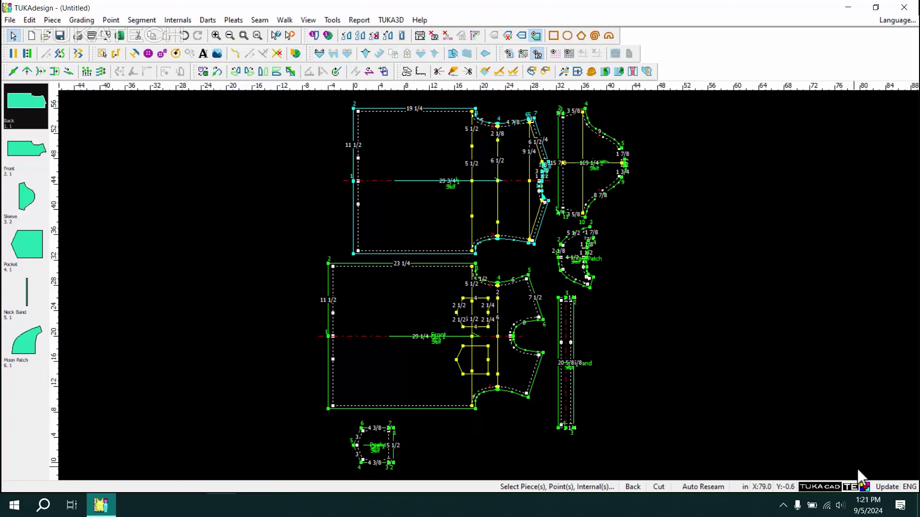
left_click(891, 486)
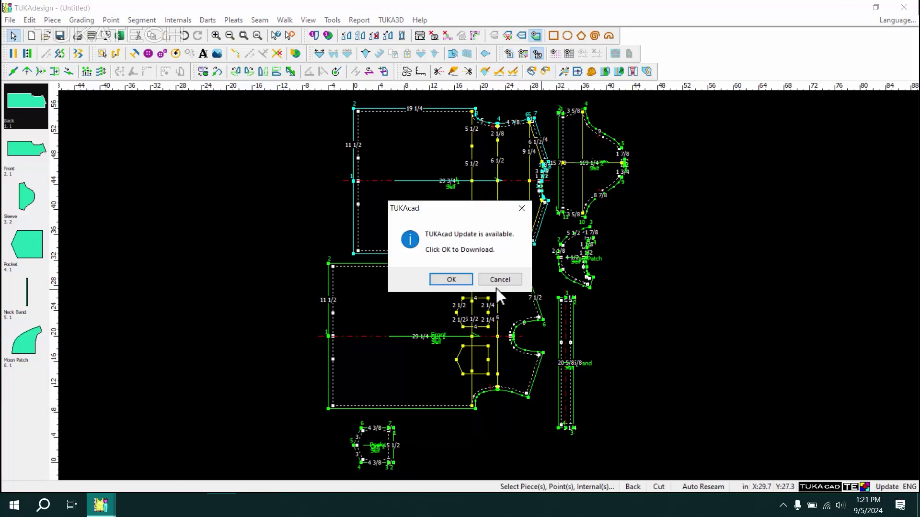
left_click(451, 279)
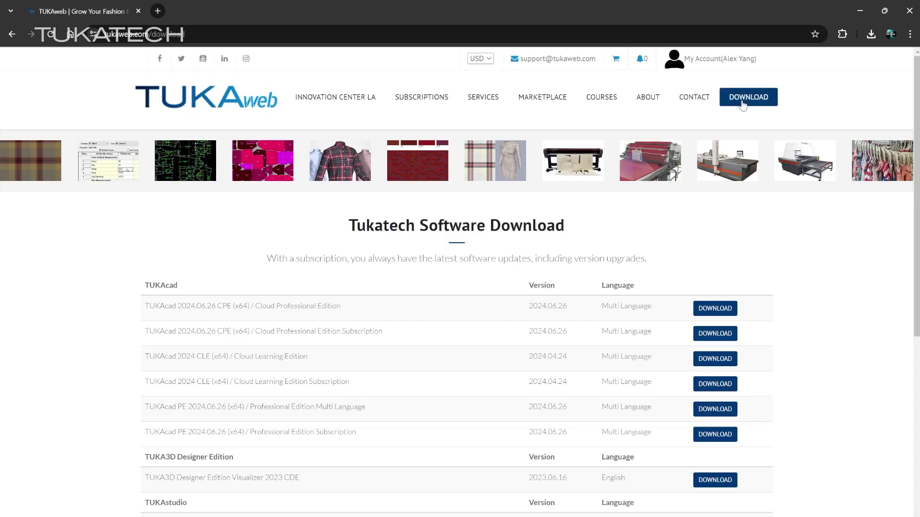
Open the TUKAcad subscriptions page and scroll through the plans, Advanced Features and training courses.
scroll(764, 260, "down", 2)
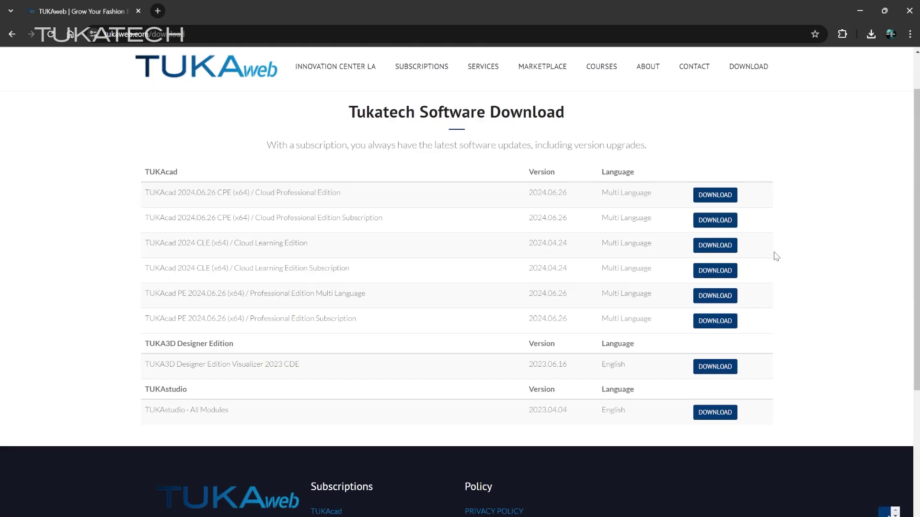
left_click(435, 101)
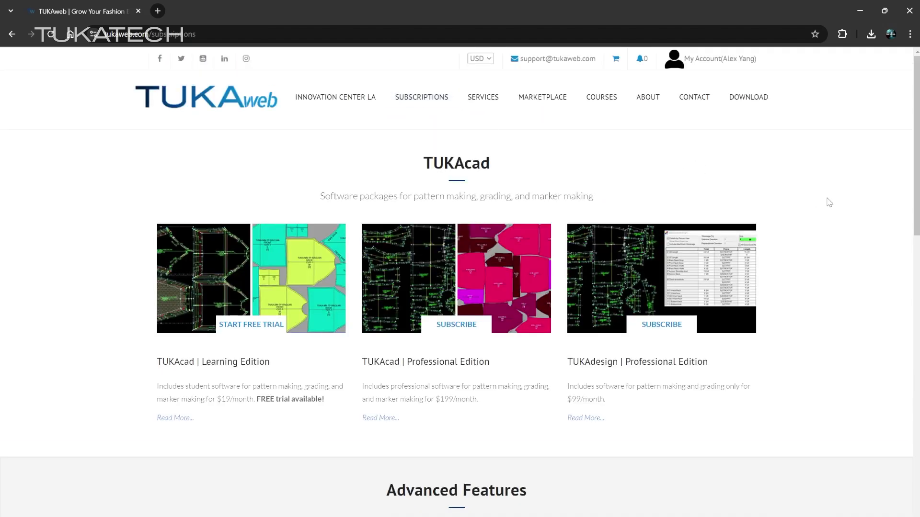
scroll(829, 202, "down", 7)
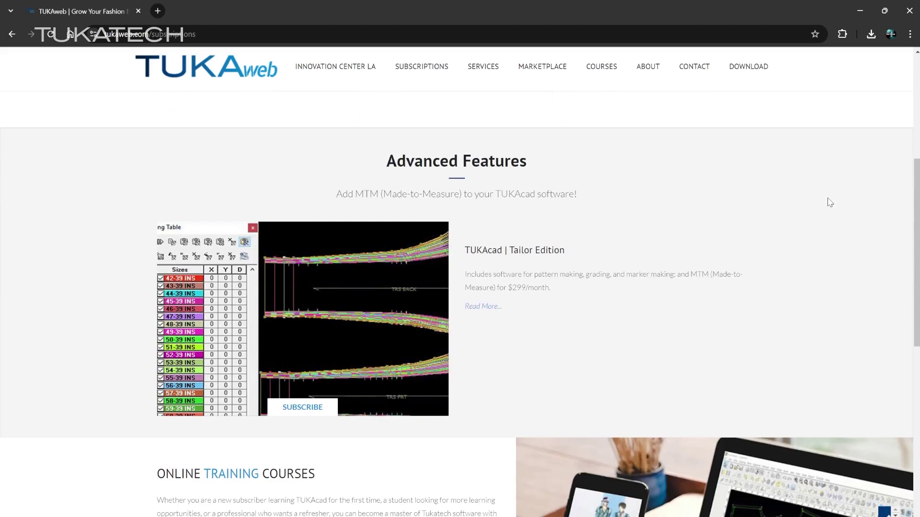
scroll(830, 203, "down", 4)
scroll(830, 202, "down", 1)
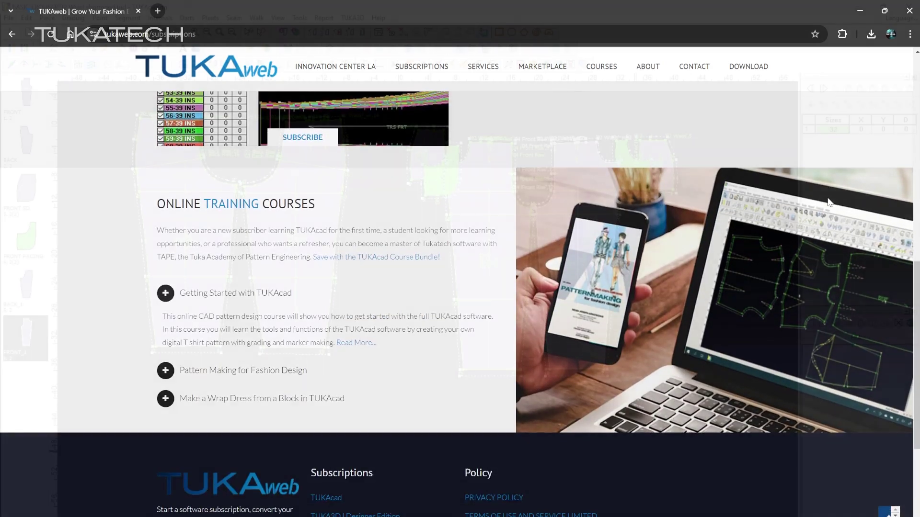